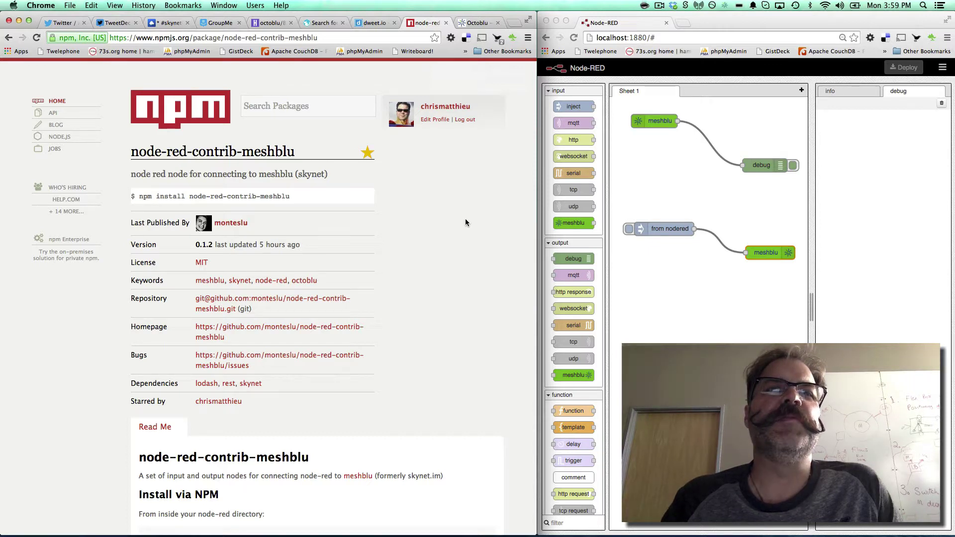
scroll(466, 223, "down", 1)
scroll(465, 223, "up", 1)
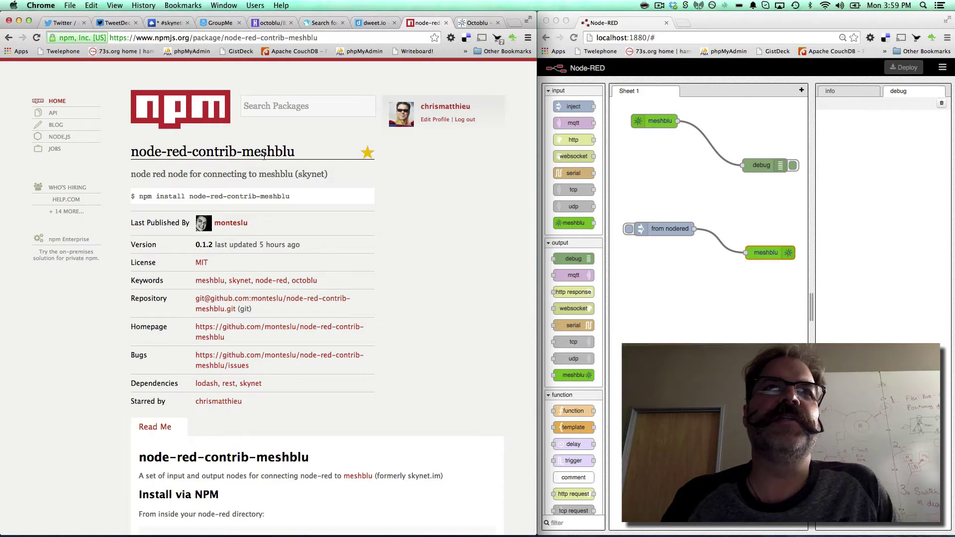
scroll(415, 267, "down", 4)
scroll(414, 268, "down", 3)
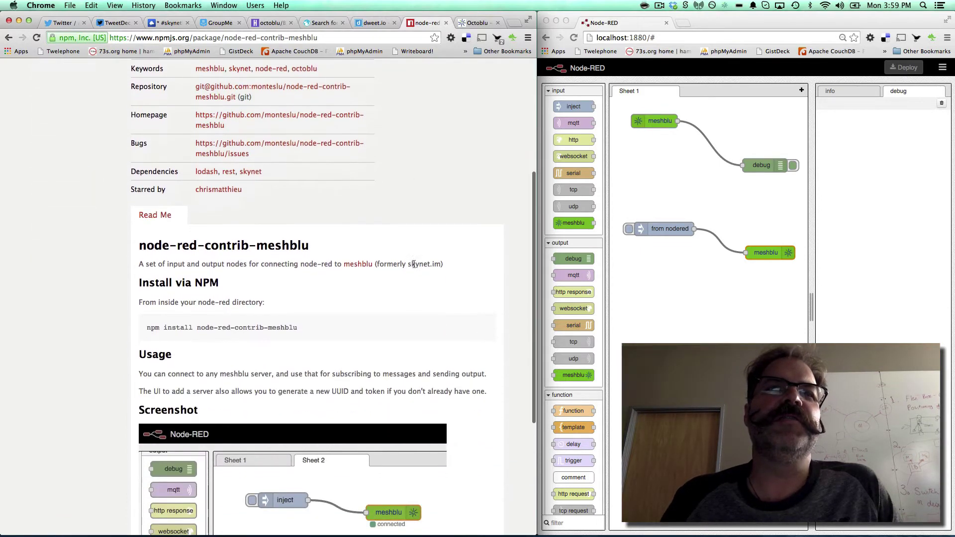
scroll(415, 268, "down", 3)
scroll(414, 268, "down", 1)
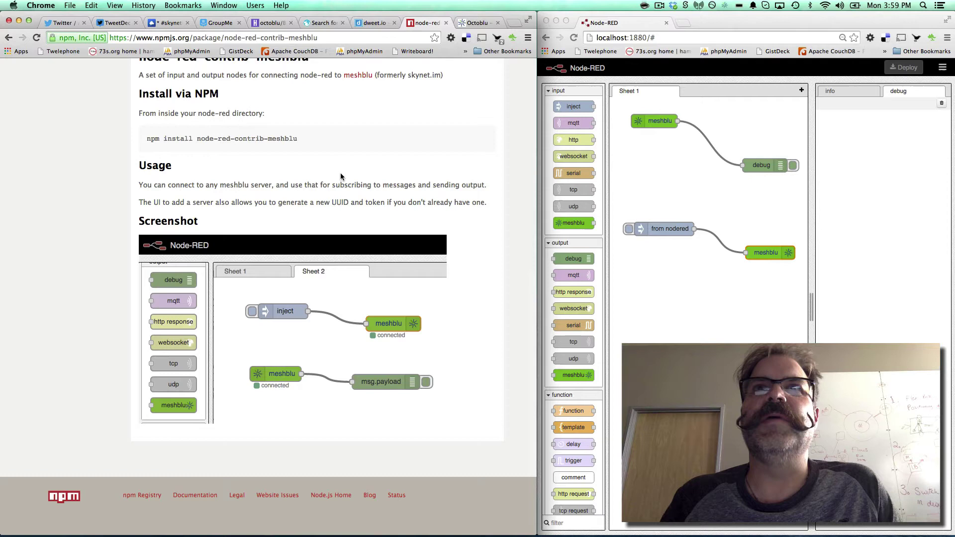
left_click(472, 23)
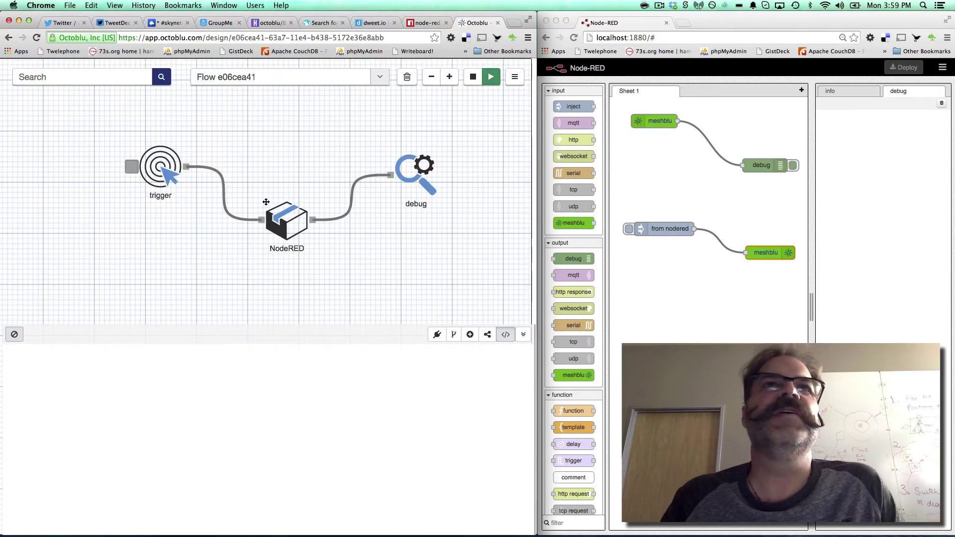
left_click_drag(281, 198, 289, 194)
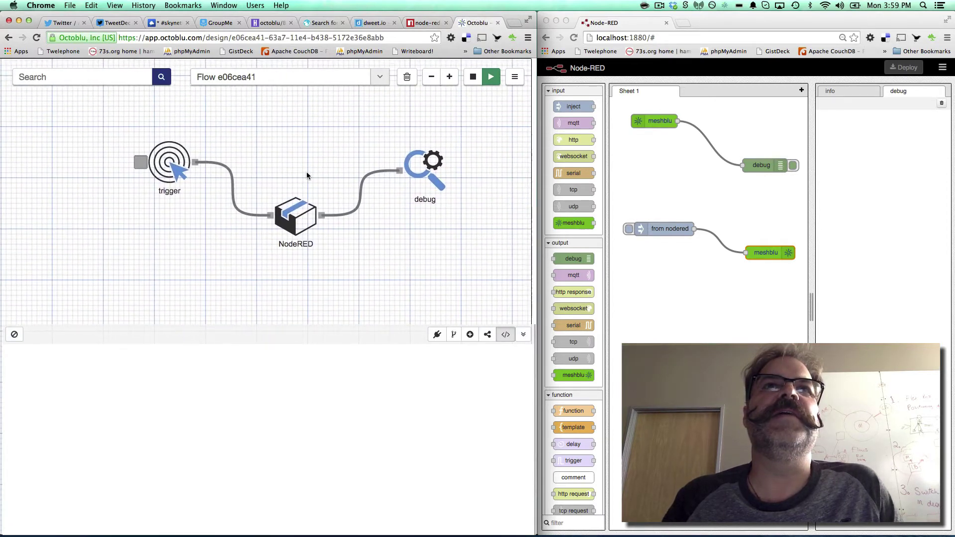
left_click(166, 162)
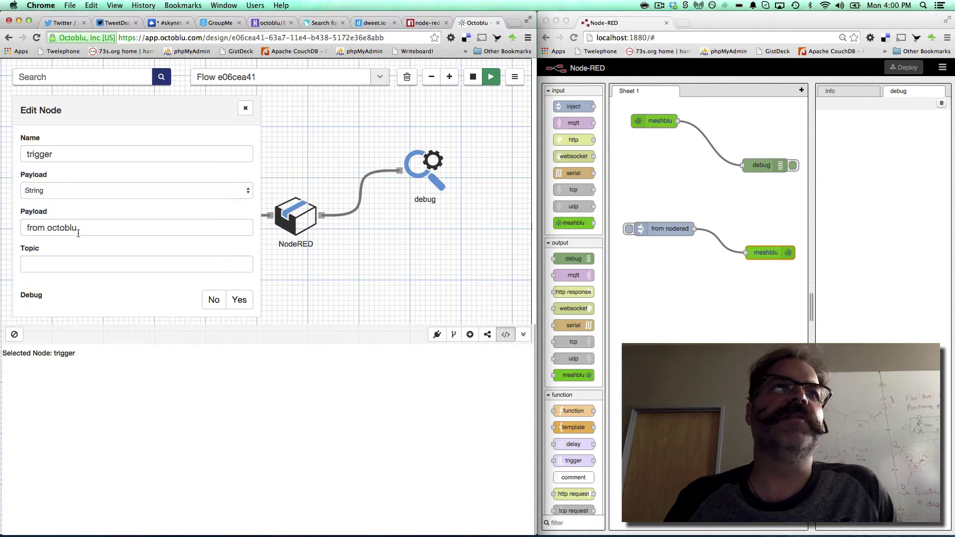
left_click(246, 108)
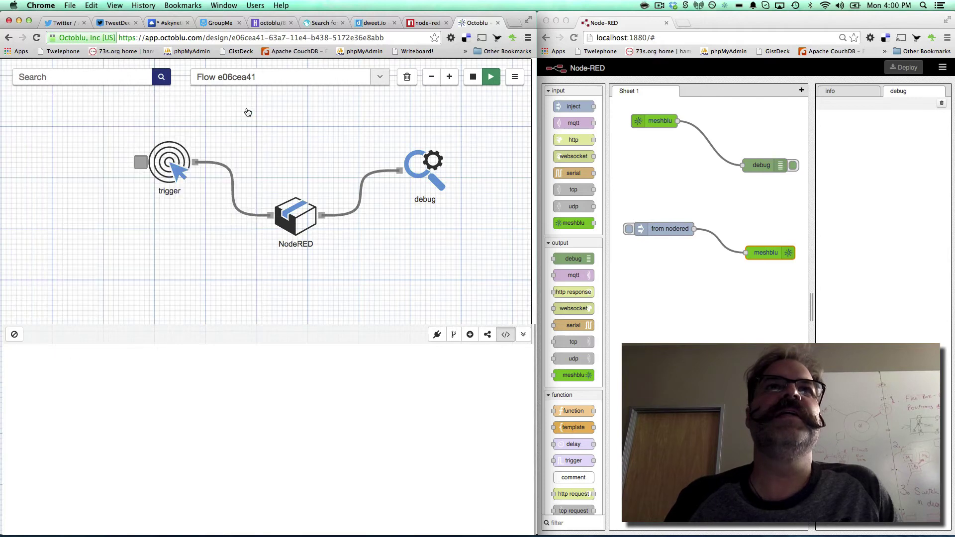
Fire the Octoblu trigger to send 'from octoblu', then inspect the top meshblu node's server settings.
left_click(142, 164)
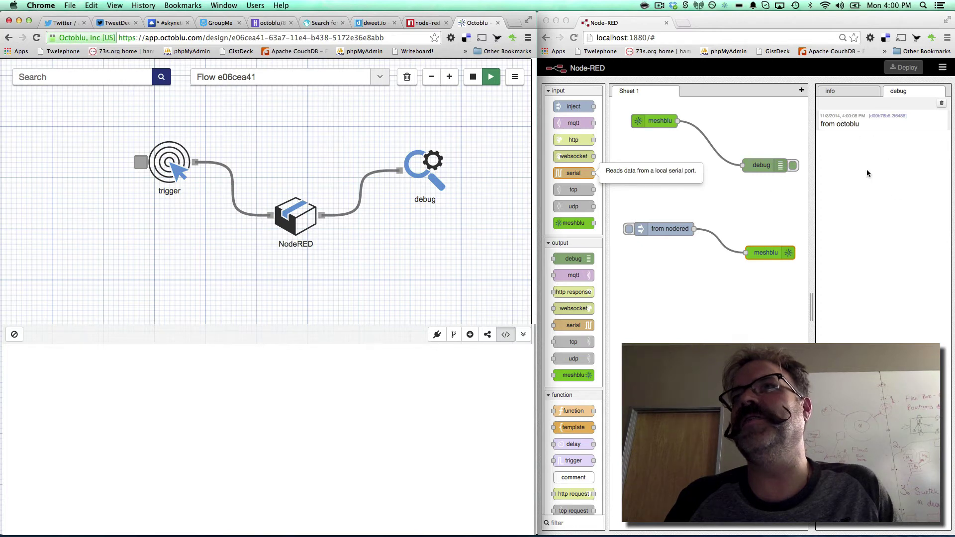
double_click(663, 125)
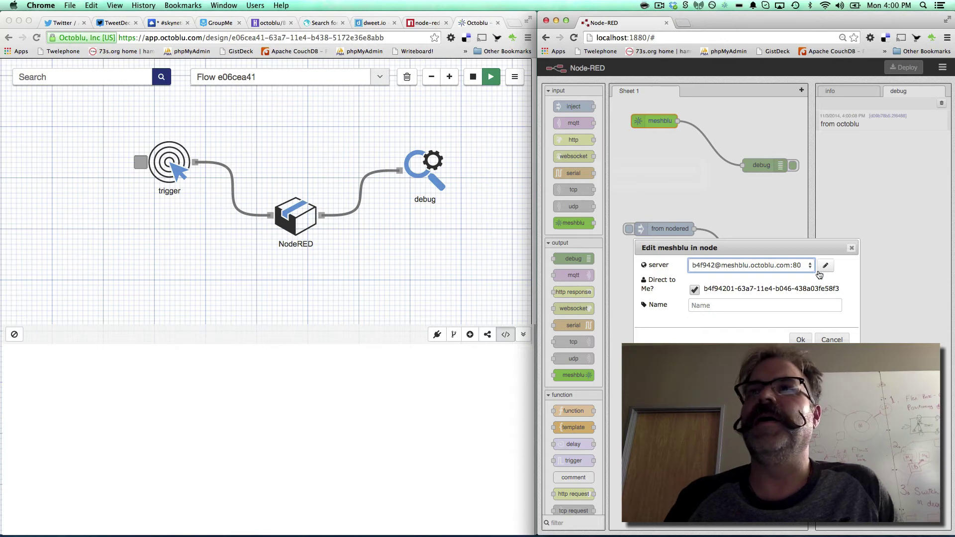
left_click(831, 340)
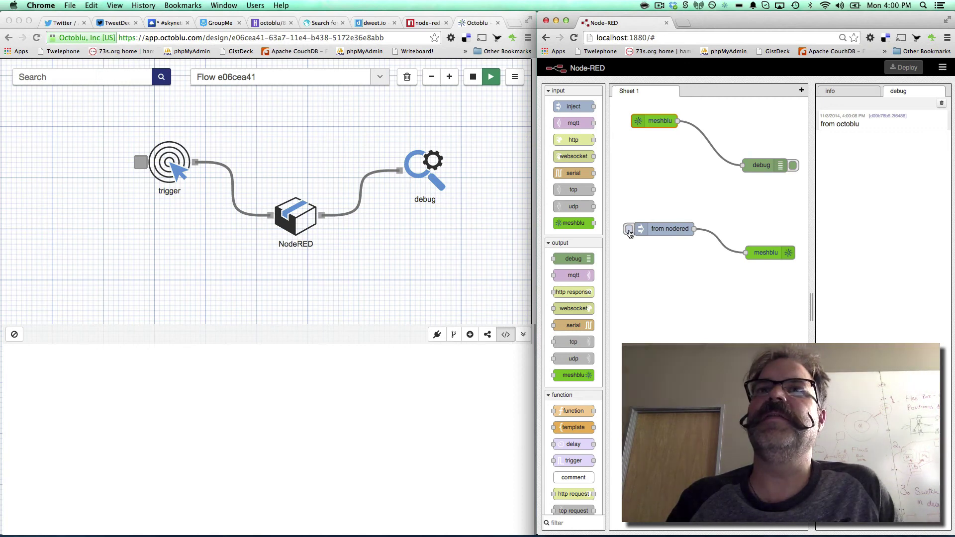
Inject 'from nodered' into Octoblu and highlight its payload line in Octoblu's debug output.
left_click(629, 229)
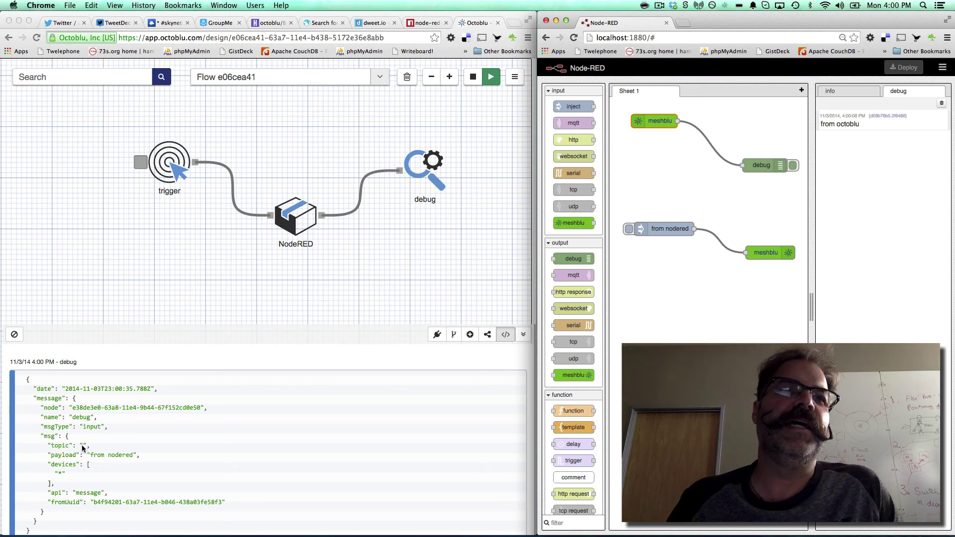
left_click_drag(138, 454, 63, 456)
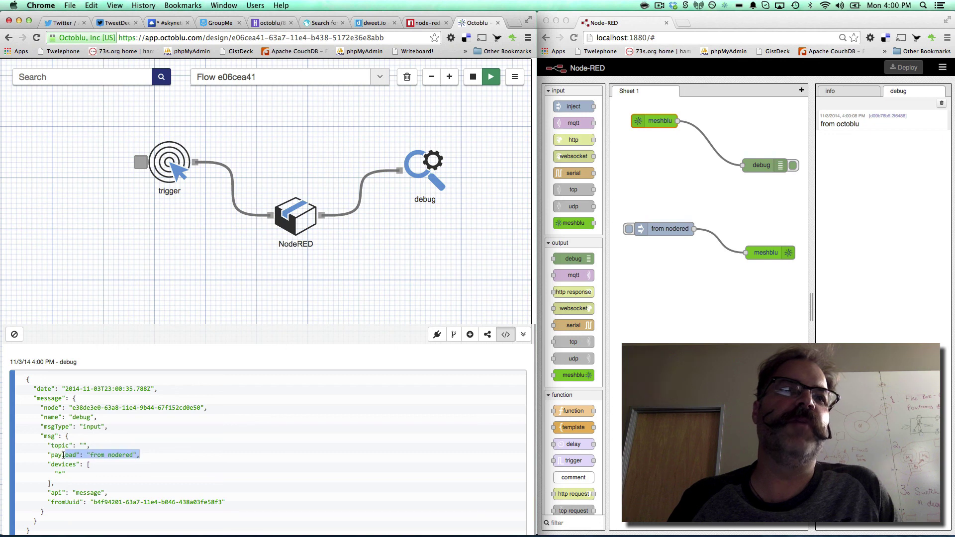